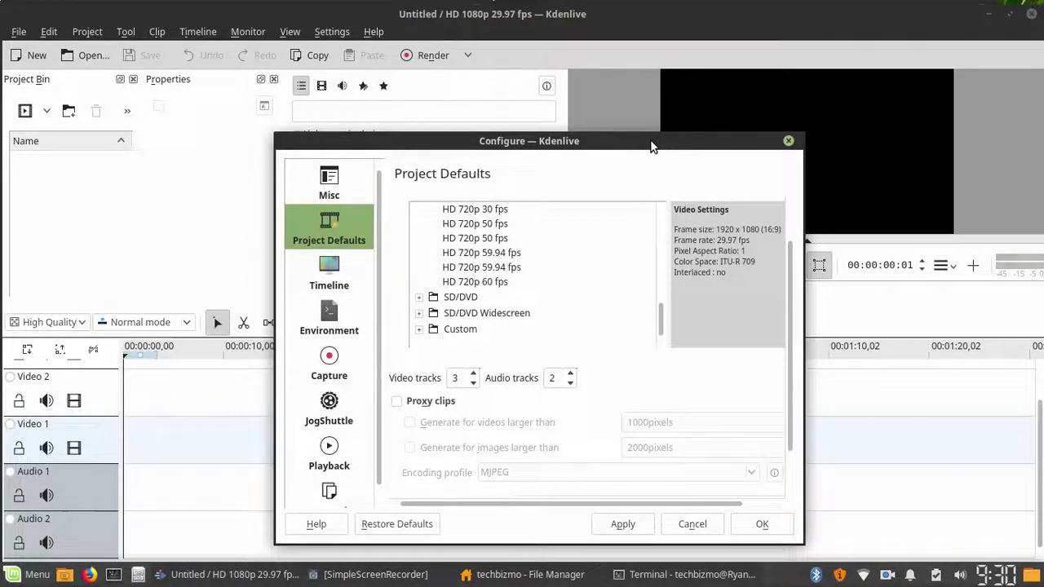
# Step: Choose HD 1080p 30 fps as the default profile in Project Defaults
pyautogui.moveTo(652, 145); pyautogui.dragTo(615, 116)
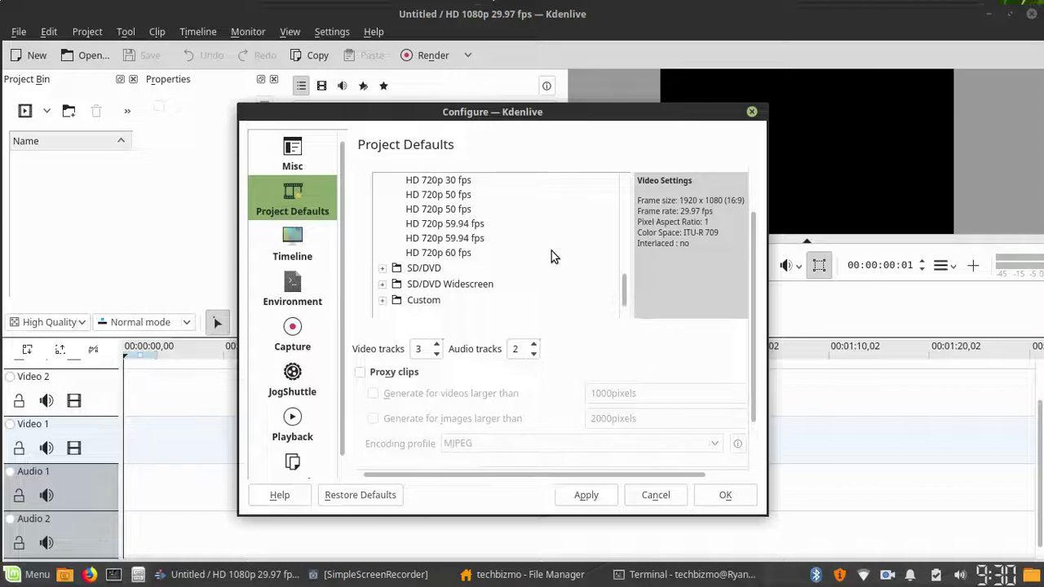
pyautogui.scroll(1, 551, 248)
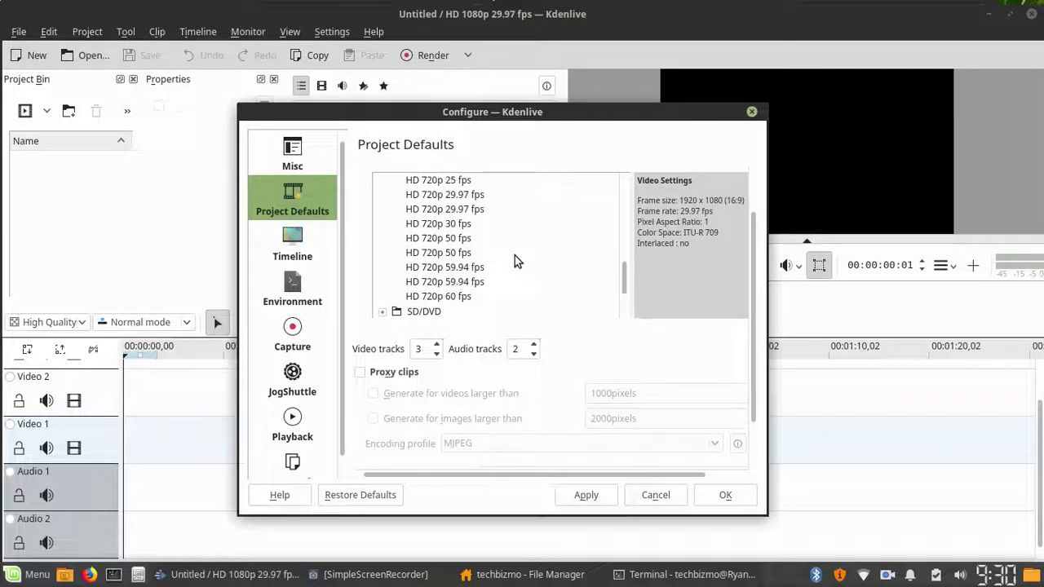
pyautogui.scroll(1, 490, 295)
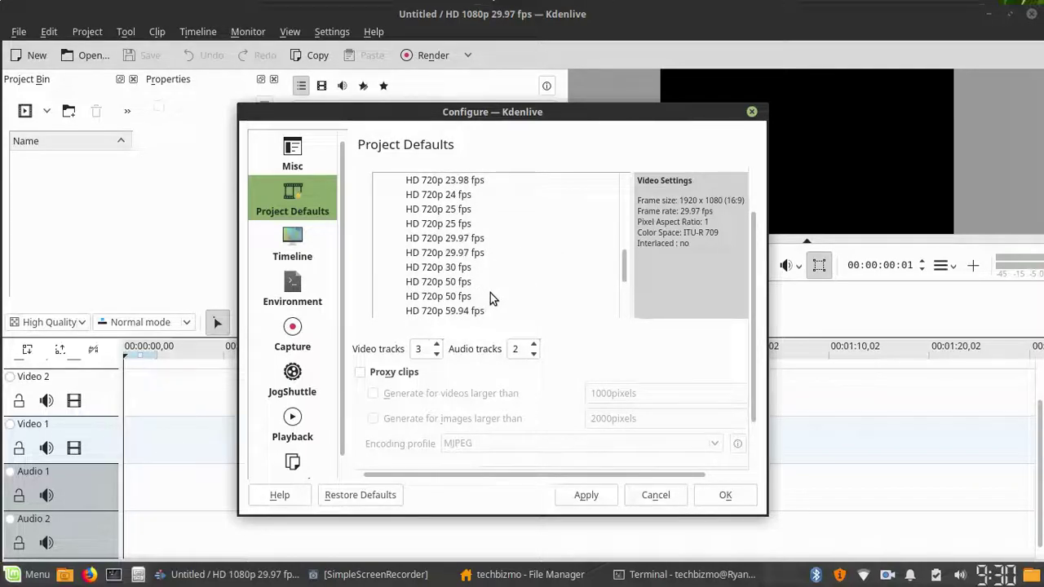
pyautogui.scroll(1, 490, 296)
pyautogui.scroll(-5, 487, 287)
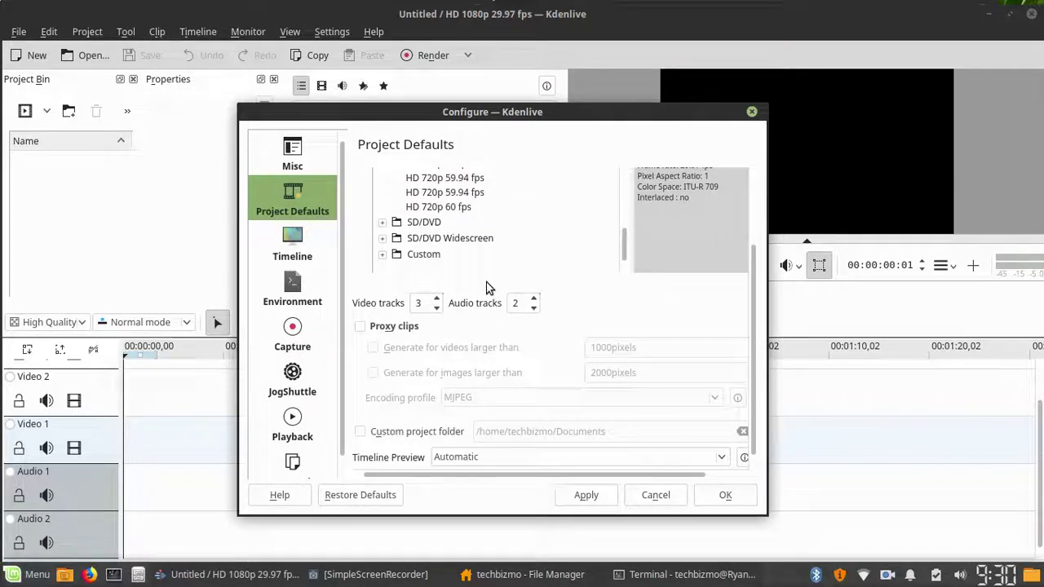
pyautogui.scroll(2, 459, 204)
pyautogui.scroll(3, 459, 203)
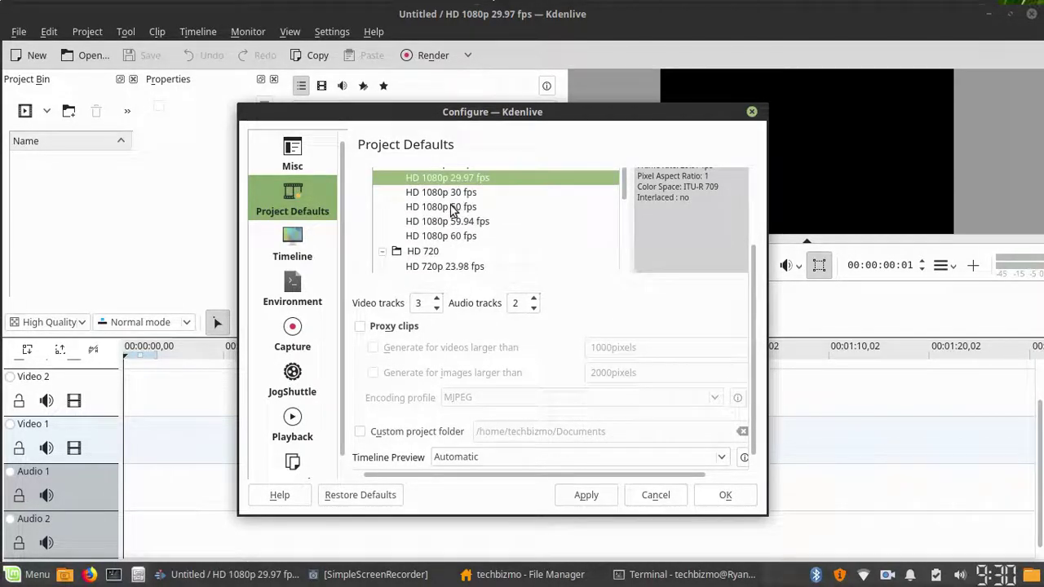
pyautogui.scroll(1, 472, 233)
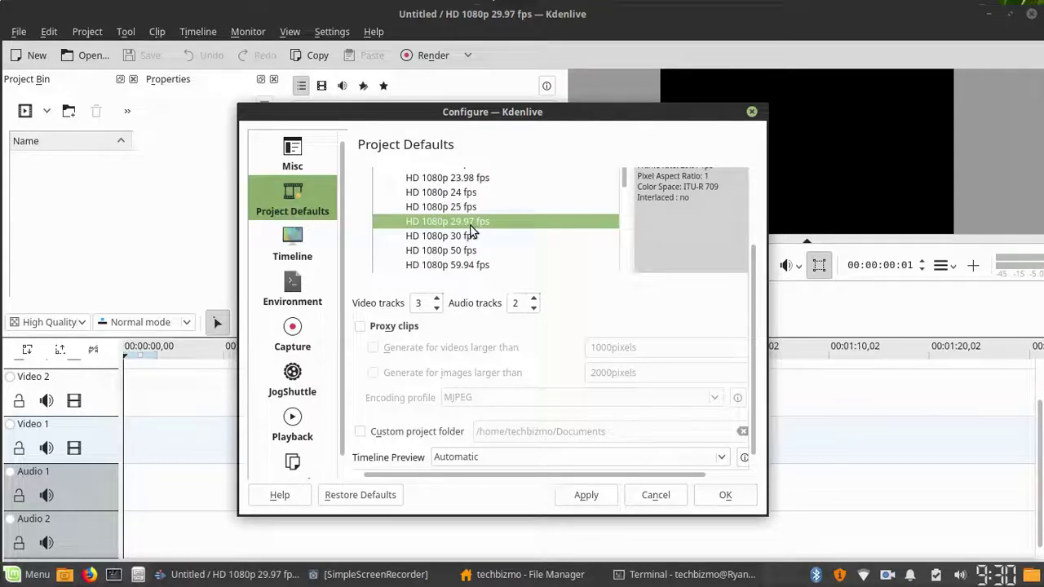
pyautogui.click(449, 236)
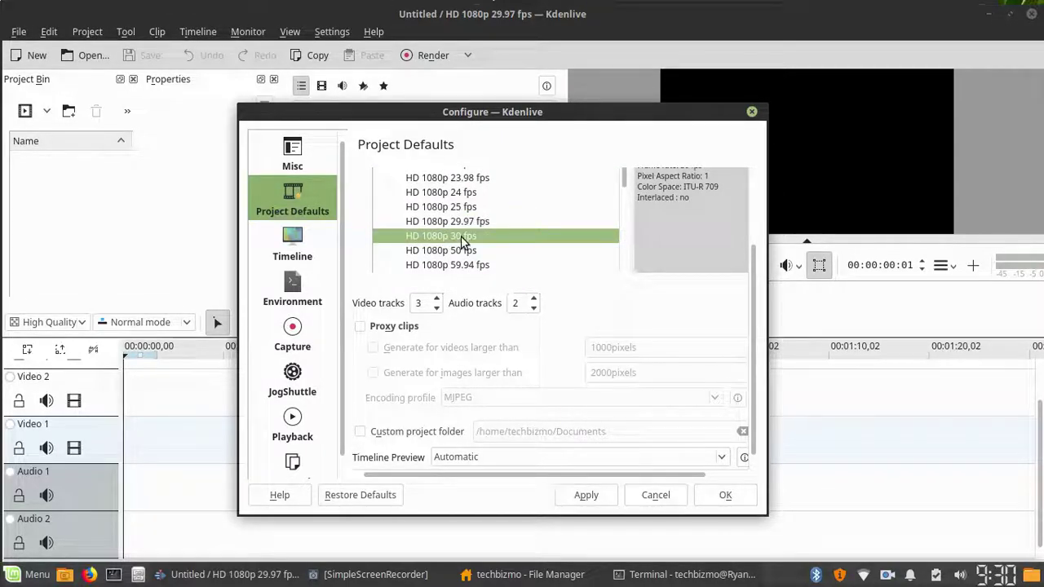
# Step: Apply and confirm the 30 fps default, then rearrange the file manager and Kdenlive windows
pyautogui.click(610, 504)
pyautogui.click(725, 495)
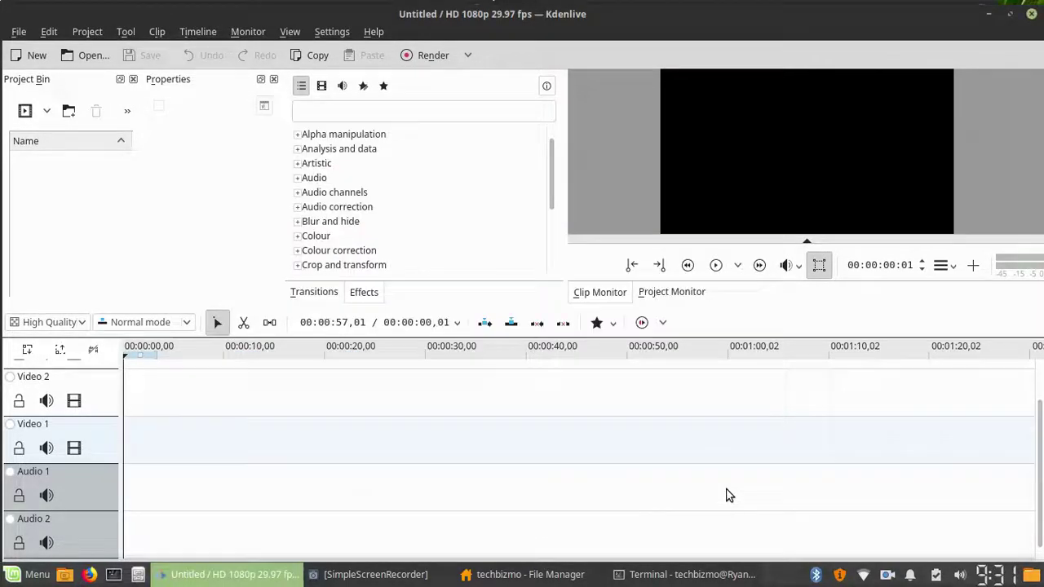
pyautogui.click(530, 574)
pyautogui.moveTo(471, 31); pyautogui.dragTo(470, 111)
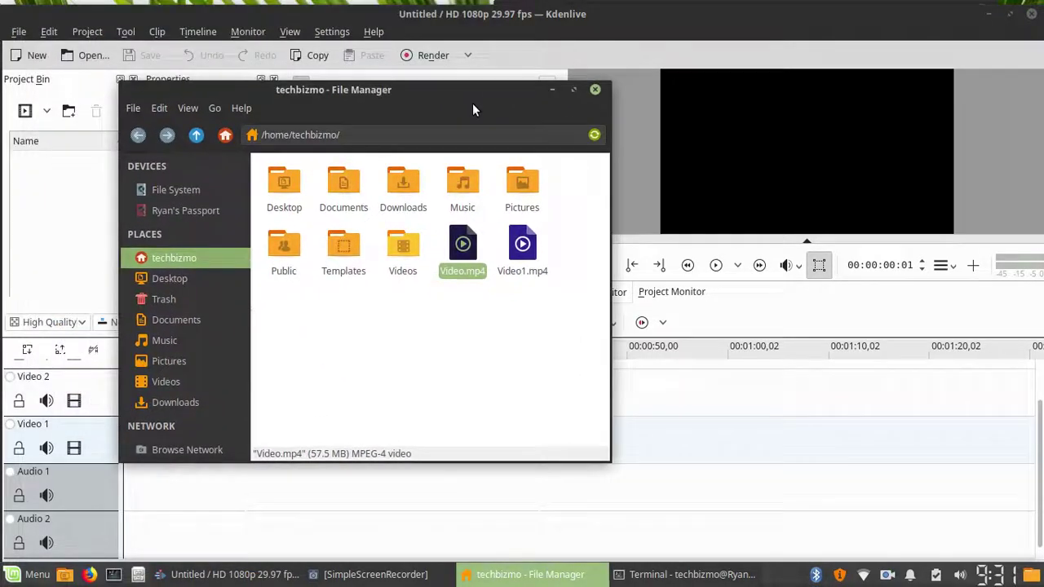
pyautogui.click(551, 90)
pyautogui.moveTo(478, 37); pyautogui.dragTo(607, 85)
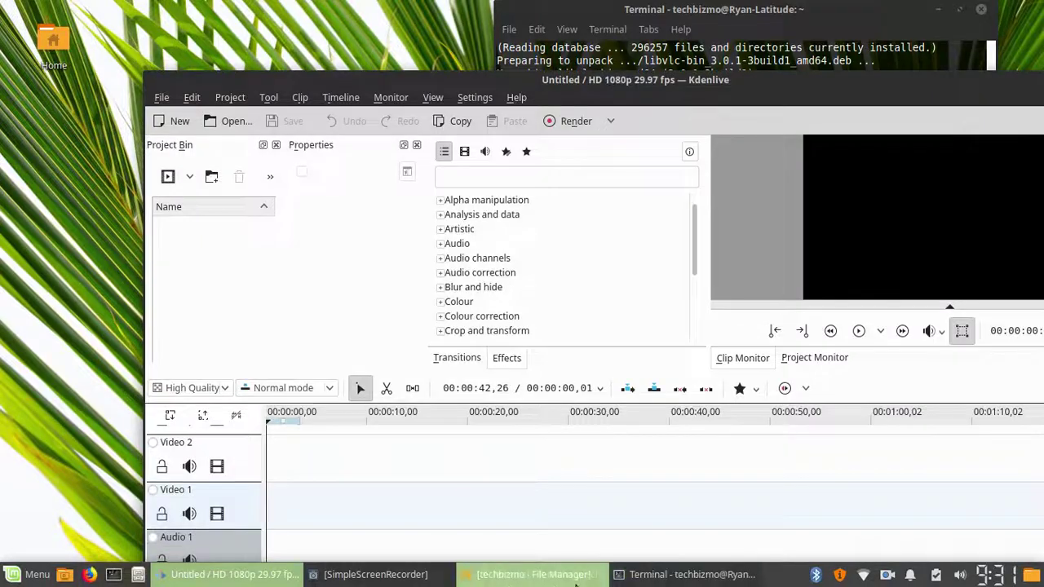
# Step: Drag Video.mp4 from the file manager into the Project Bin and maximize Kdenlive
pyautogui.click(530, 574)
pyautogui.moveTo(433, 92)
pyautogui.mouseDown()
pyautogui.moveTo(117, 94)
pyautogui.moveTo(112, 190)
pyautogui.mouseUp()
pyautogui.moveTo(143, 330)
pyautogui.mouseDown()
pyautogui.moveTo(265, 231)
pyautogui.moveTo(245, 257)
pyautogui.mouseUp()
pyautogui.moveTo(207, 189)
pyautogui.mouseDown()
pyautogui.moveTo(67, 191)
pyautogui.moveTo(58, 147)
pyautogui.mouseUp()
pyautogui.moveTo(53, 299); pyautogui.dragTo(217, 285)
pyautogui.doubleClick(624, 81)
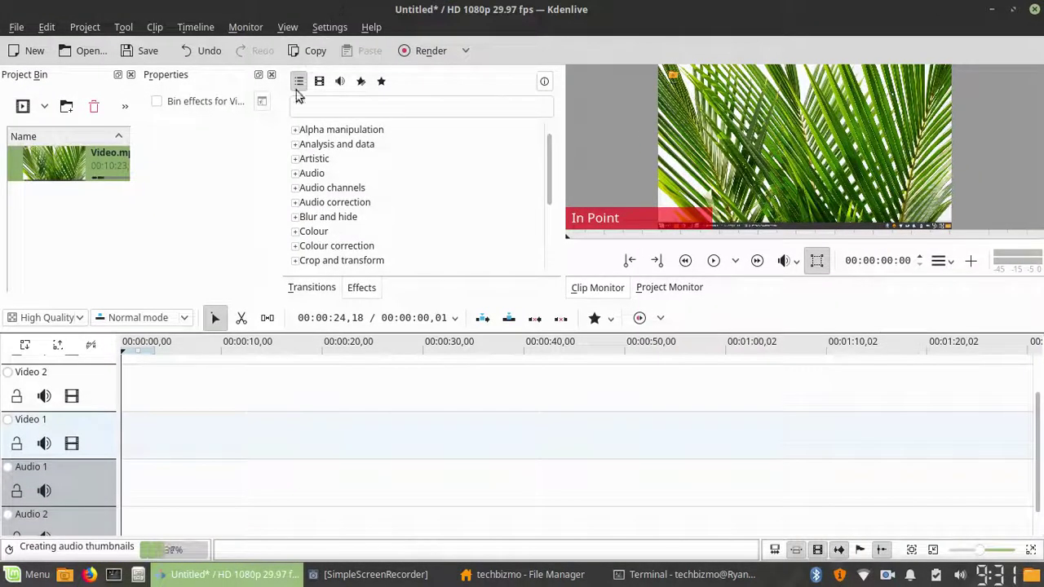